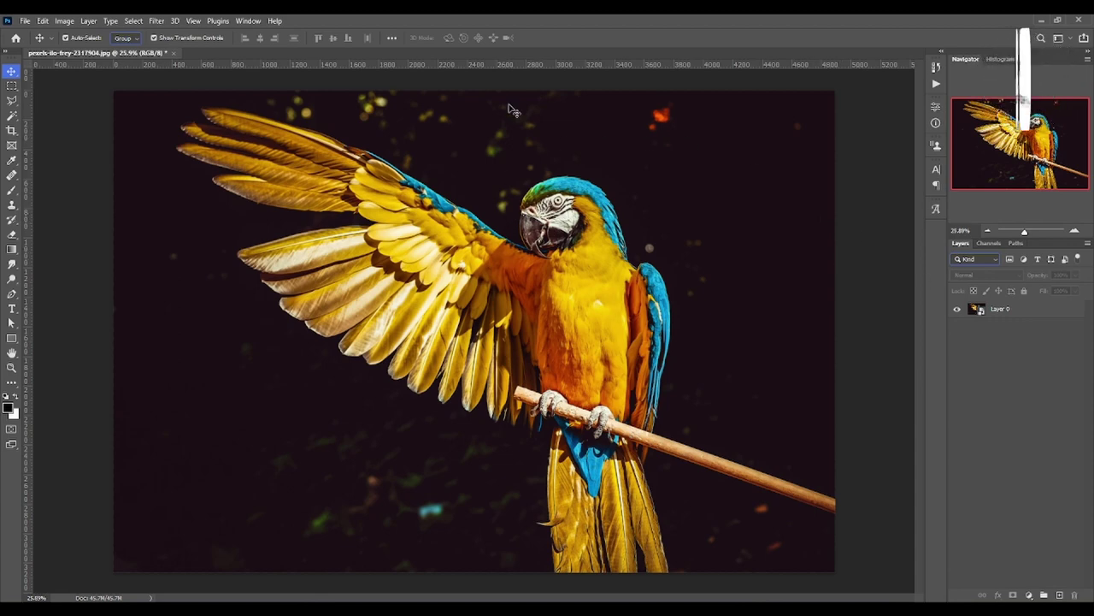
Step: Select Layer 0, the parrot photo layer, in the Layers panel
{"action": "left_click", "coordinate": [565, 130]}
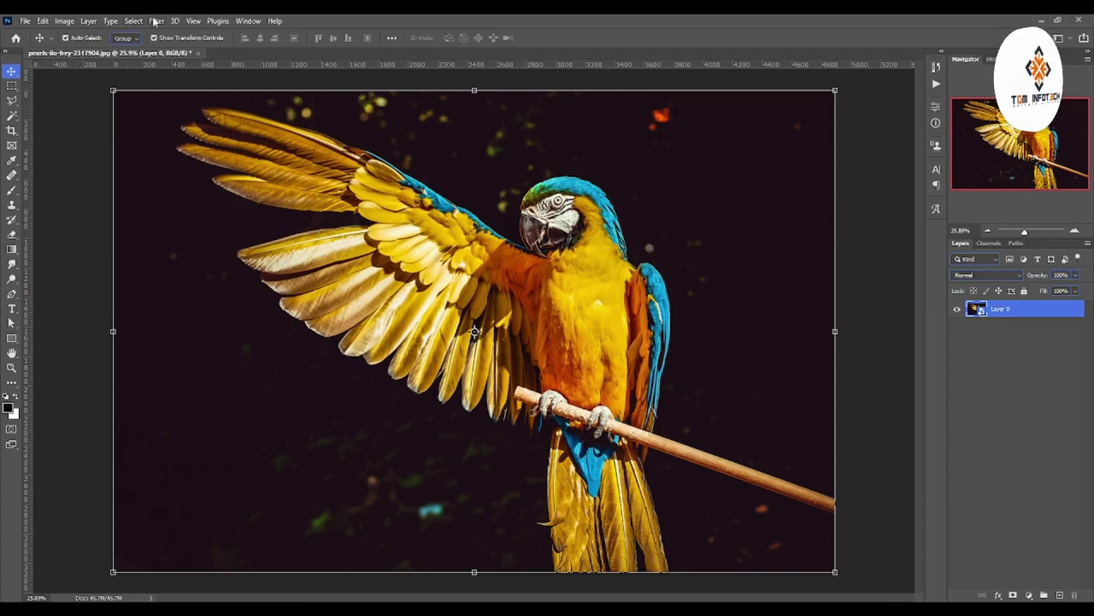
Step: Open Filter Gallery with the preview set to Fit in View and the Stylize folder collapsed
{"action": "left_click", "coordinate": [155, 20]}
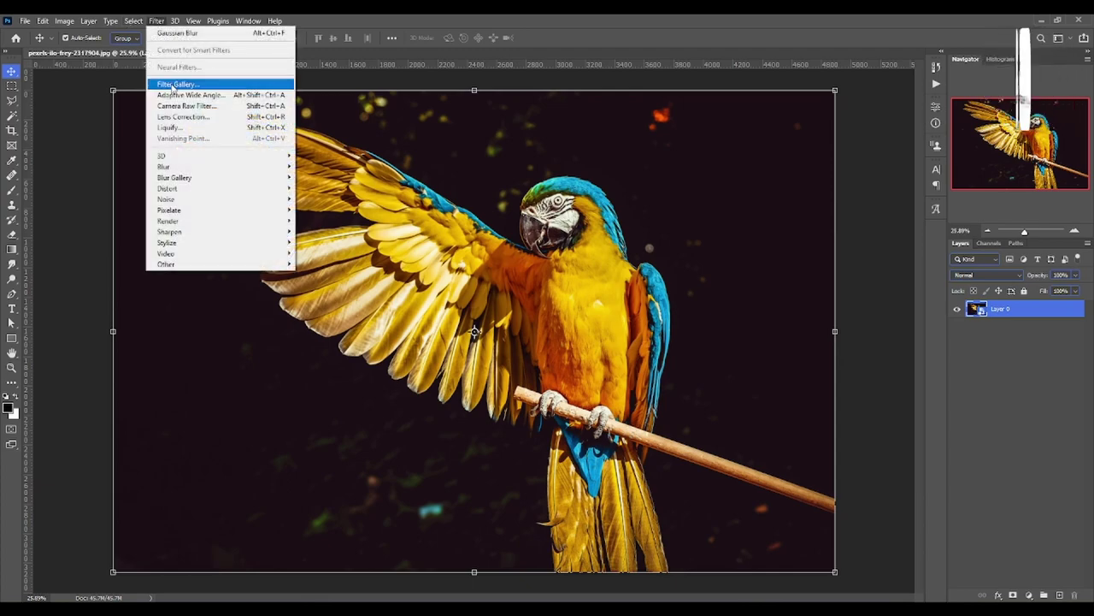
{"action": "left_click", "coordinate": [177, 84]}
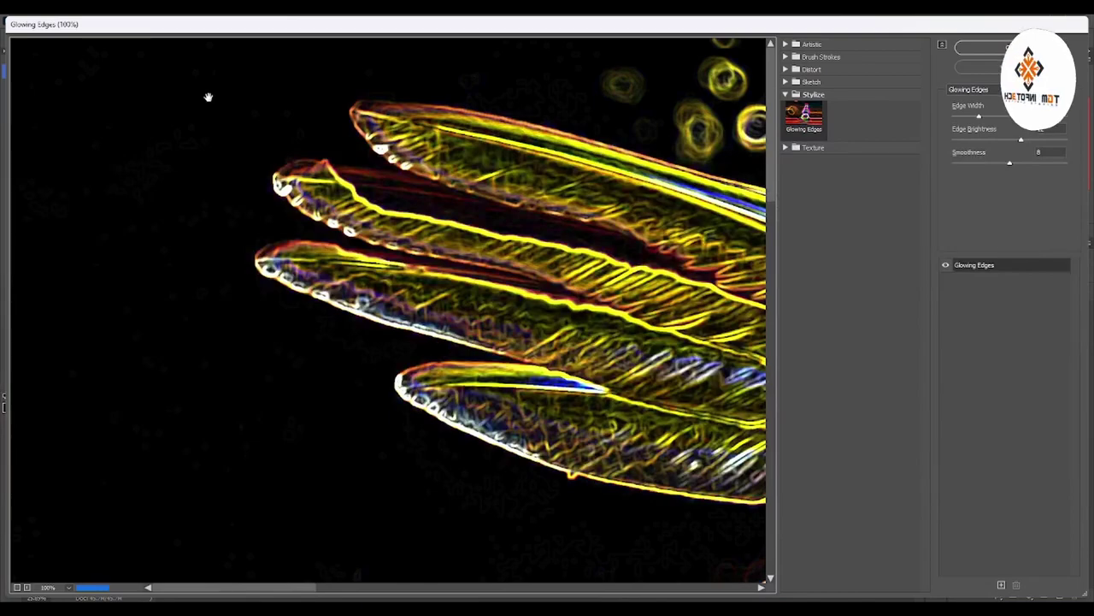
{"action": "key", "text": "ctrl+minus"}
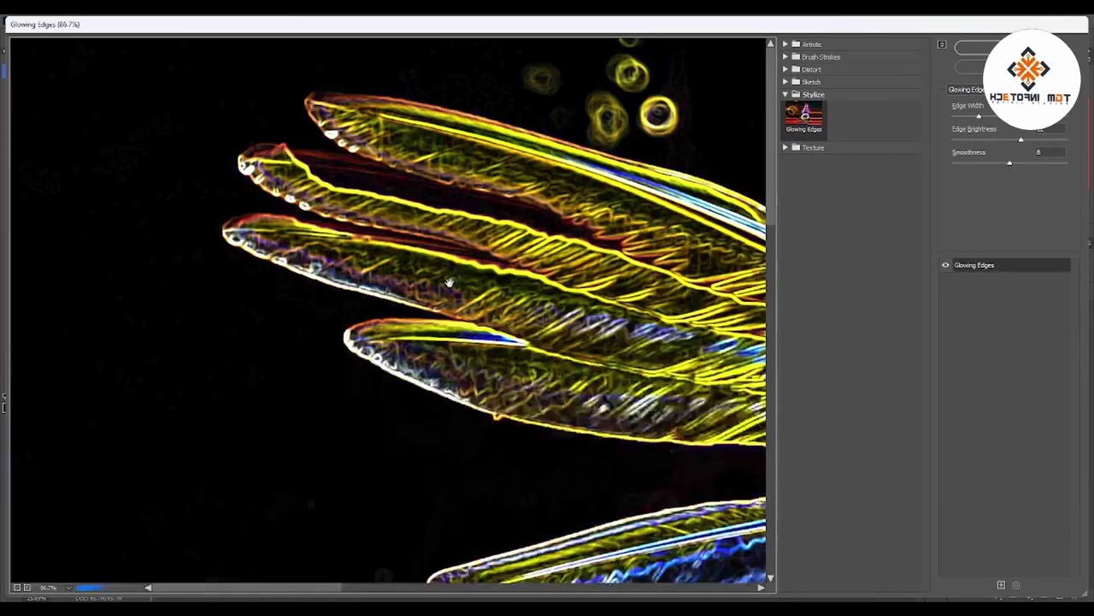
{"action": "left_click", "coordinate": [68, 587]}
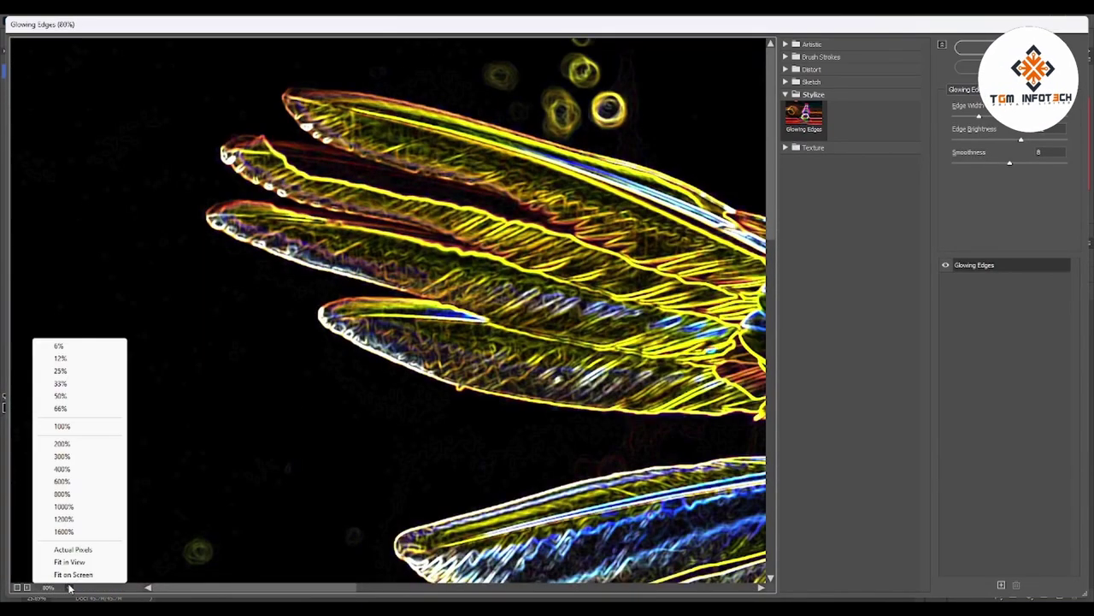
{"action": "left_click", "coordinate": [81, 574]}
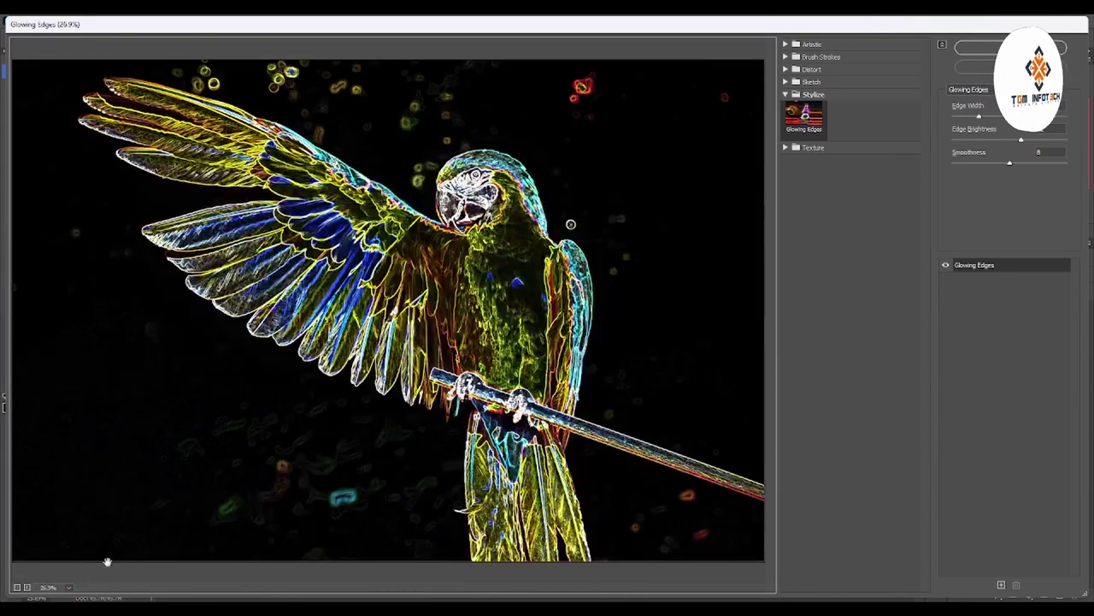
{"action": "left_click", "coordinate": [785, 94]}
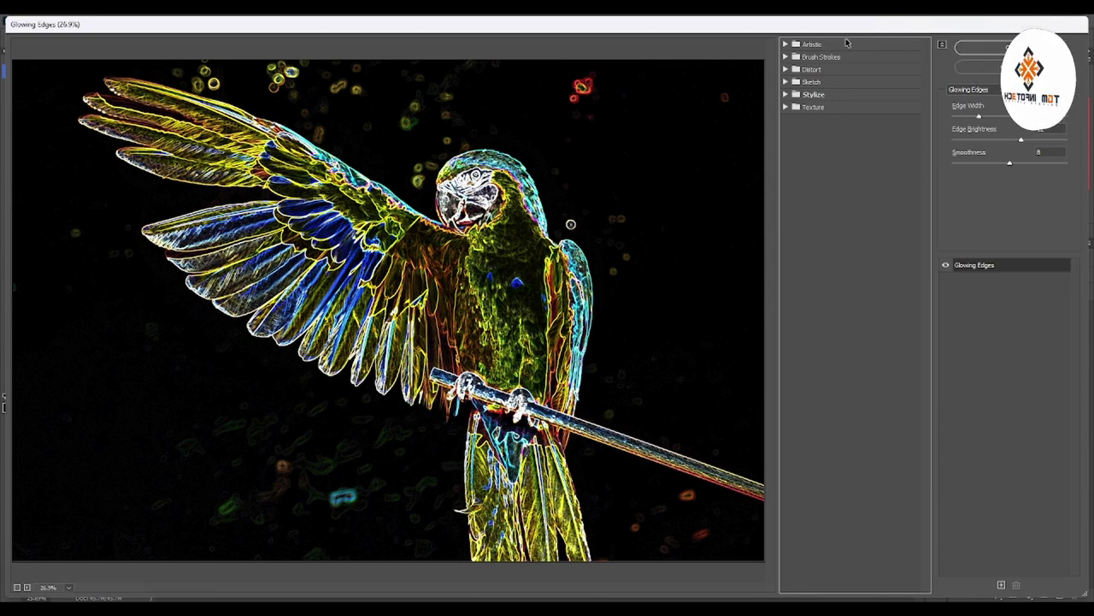
Step: Apply the Artistic > Cutout filter, zooming in and panning the preview toward the wing
{"action": "left_click", "coordinate": [826, 46]}
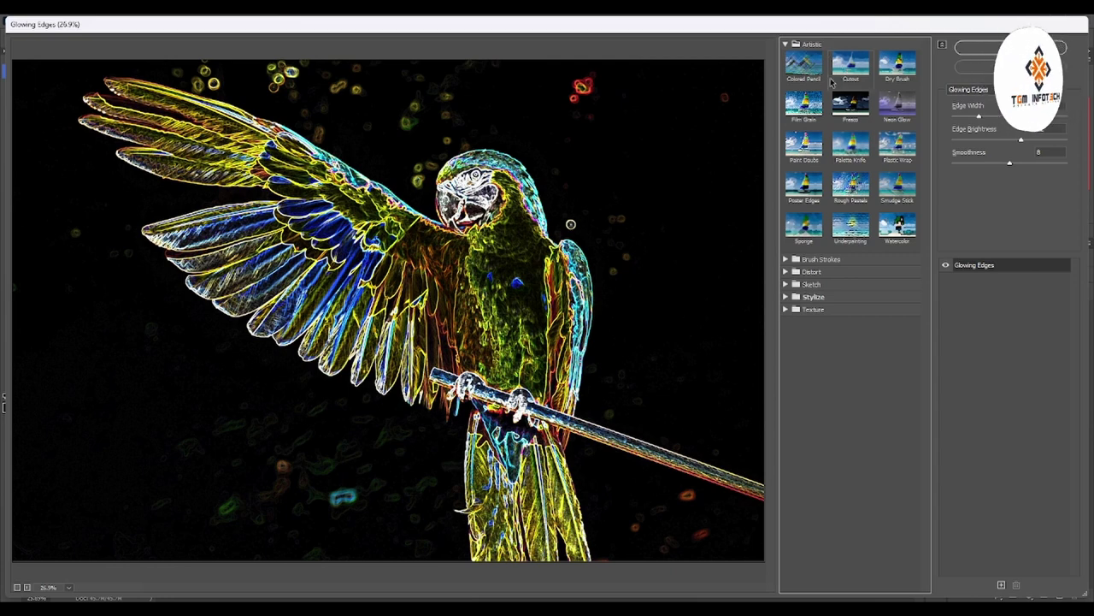
{"action": "left_click", "coordinate": [835, 81]}
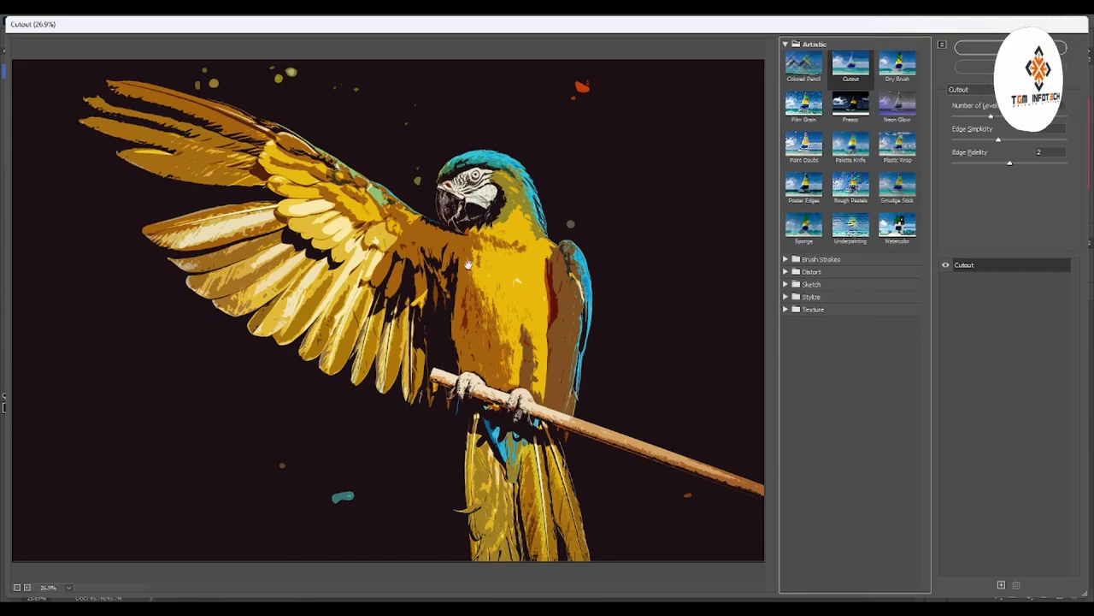
{"action": "key", "text": "ctrl+plus"}
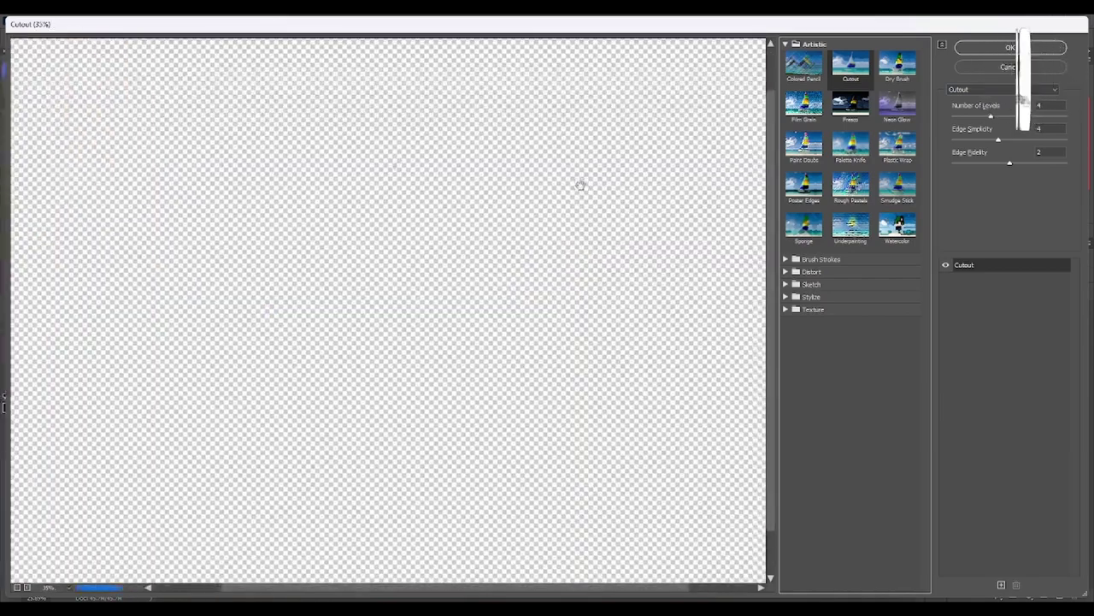
{"action": "scroll", "coordinate": [524, 210], "scroll_direction": "up", "scroll_amount": 1}
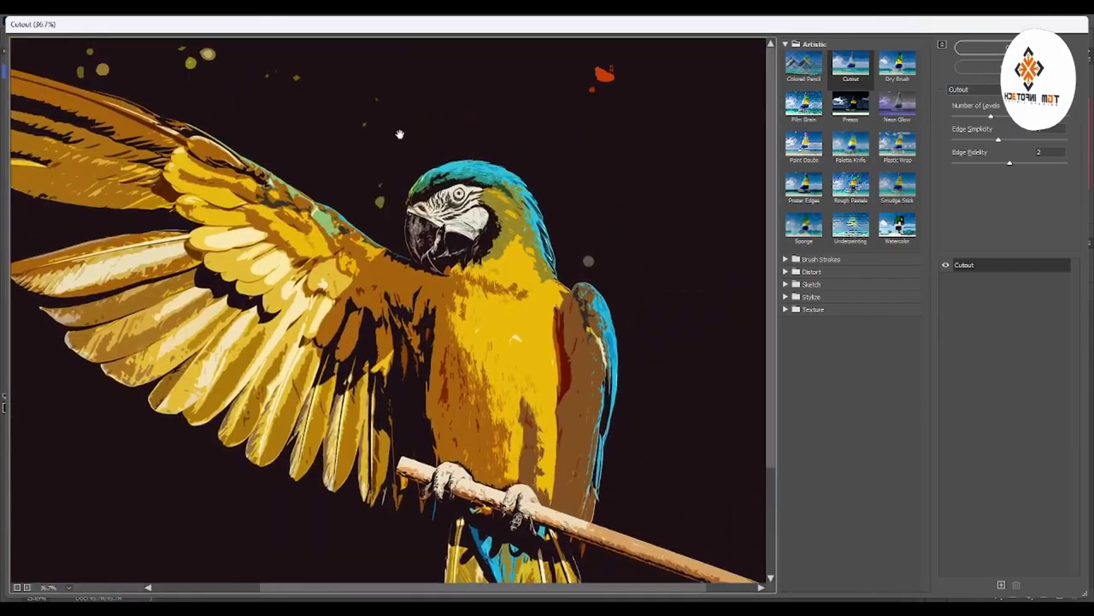
{"action": "left_click_drag", "start_coordinate": [400, 135], "coordinate": [436, 138]}
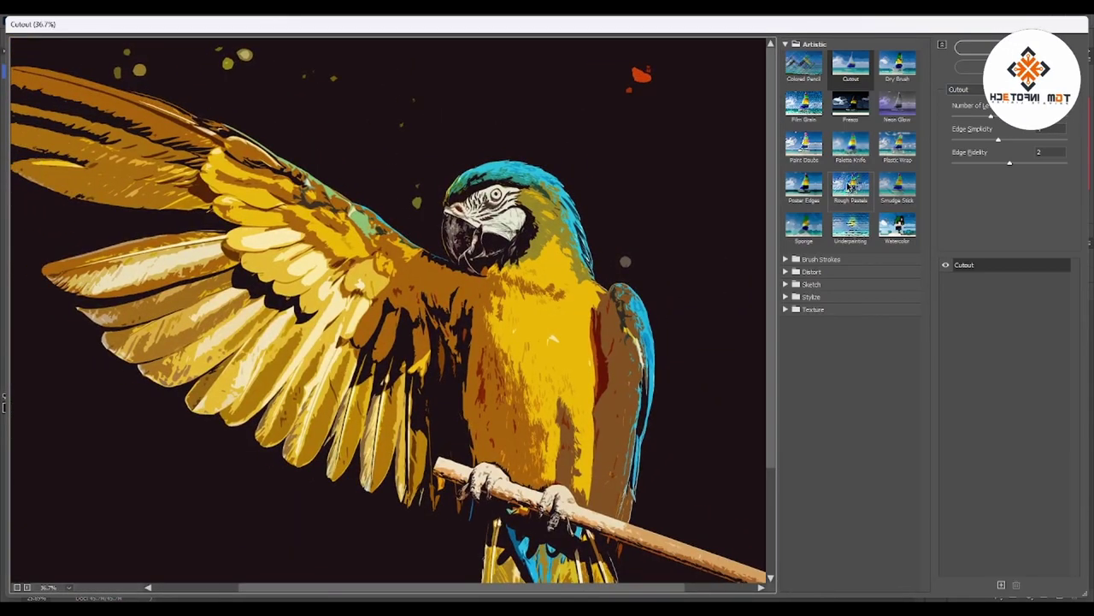
Step: Toggle the Cutout effect off and on twice to compare with the original parrot
{"action": "left_click", "coordinate": [946, 265]}
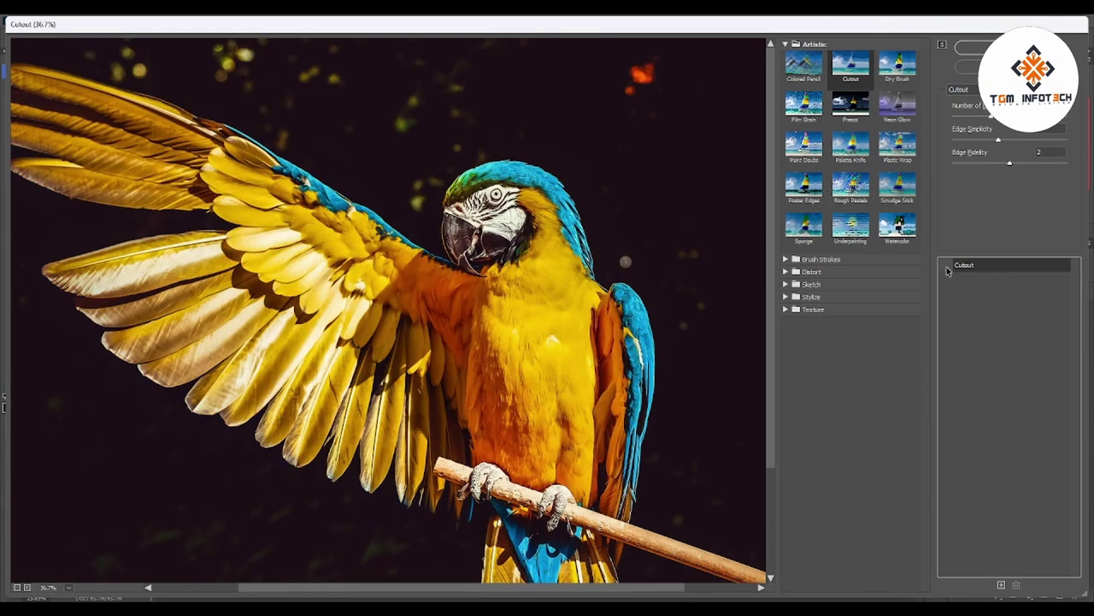
{"action": "left_click", "coordinate": [945, 265]}
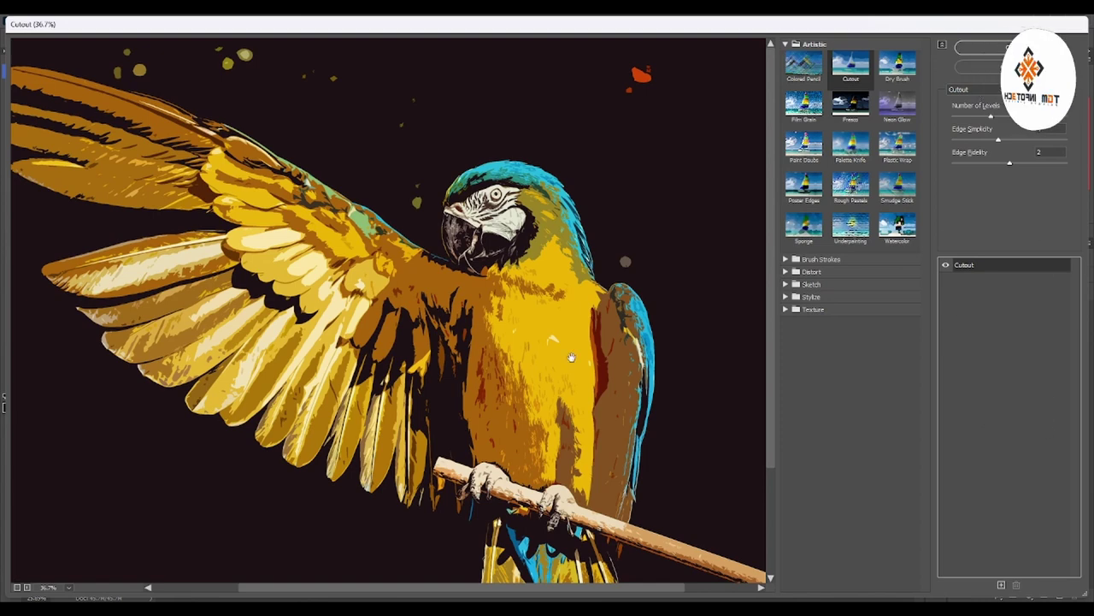
{"action": "left_click", "coordinate": [945, 265]}
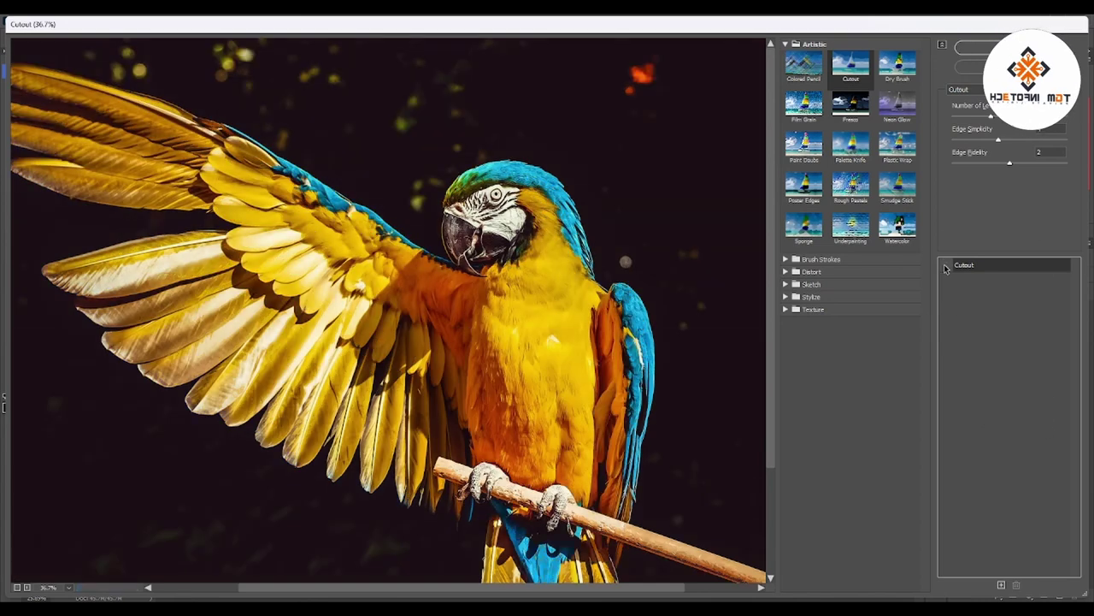
{"action": "left_click", "coordinate": [946, 265]}
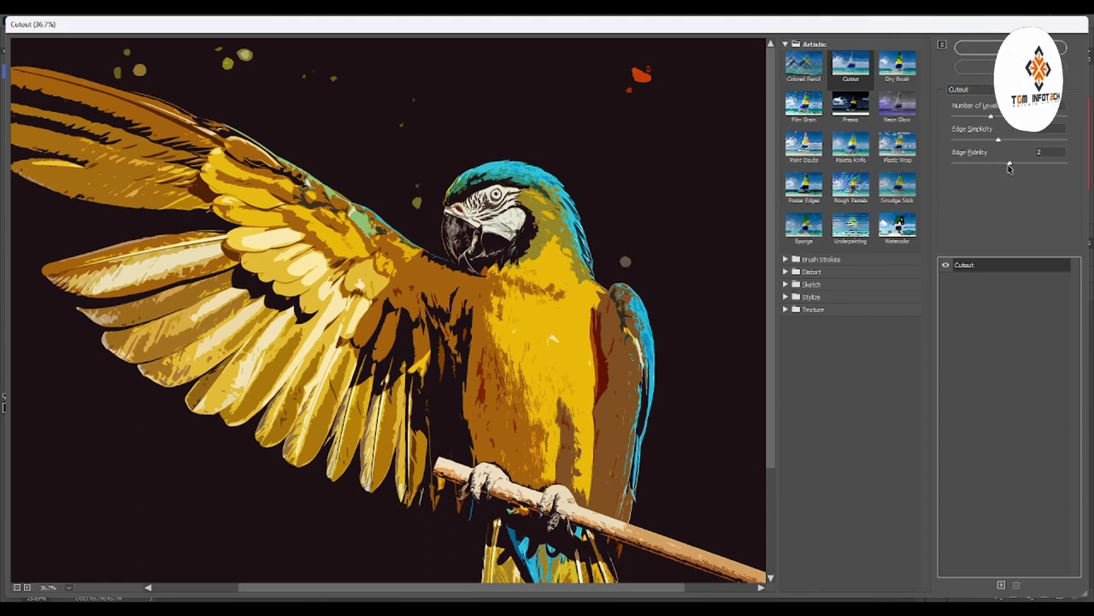
Step: Lower Cutout Edge Fidelity to 1 and raise Number of Levels for richer flat colour
{"action": "left_click_drag", "start_coordinate": [1007, 160], "coordinate": [955, 165]}
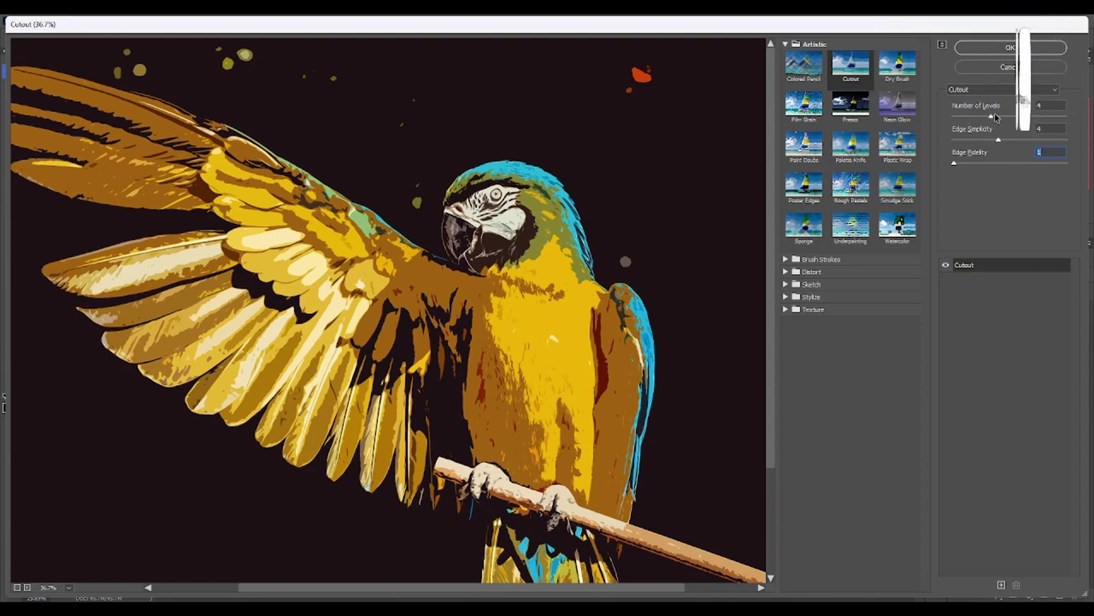
{"action": "left_click_drag", "start_coordinate": [995, 117], "coordinate": [1034, 116]}
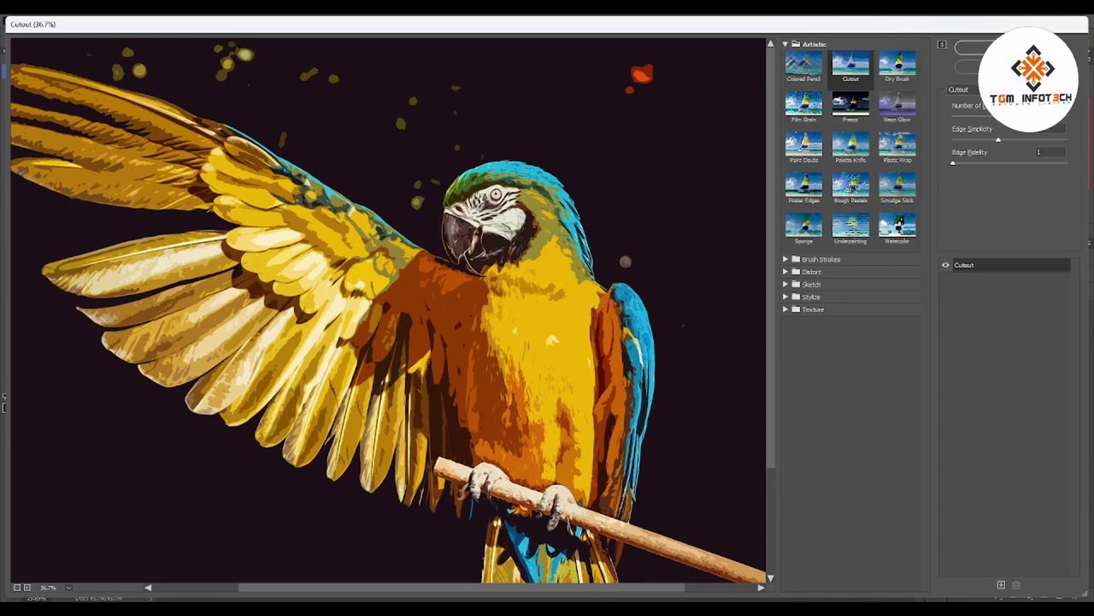
{"action": "key", "text": "Up"}
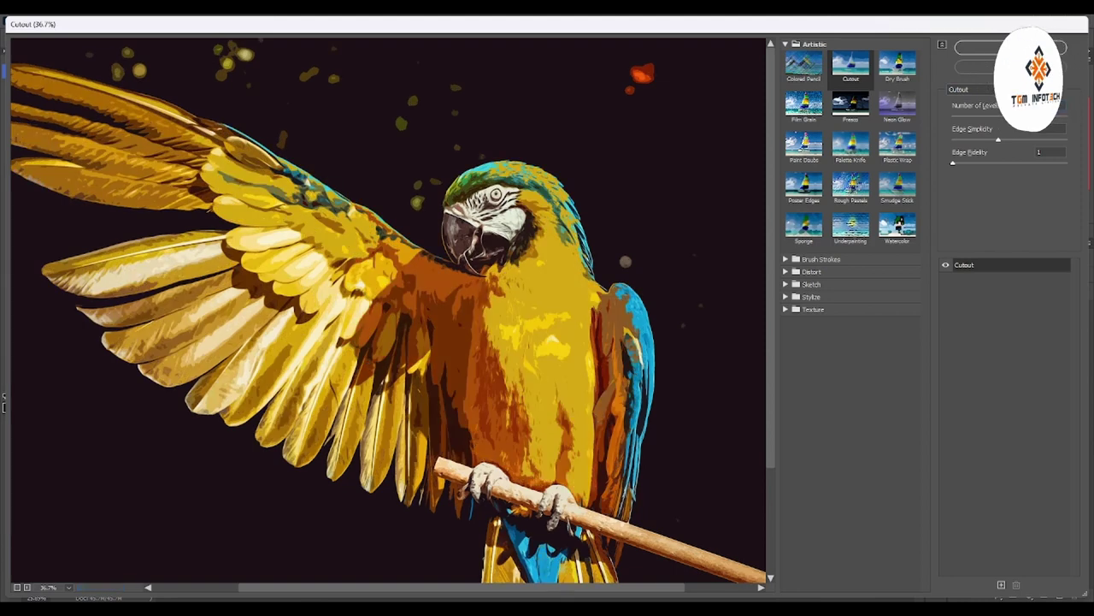
{"action": "key", "text": "Up"}
{"action": "key", "text": "Up"}
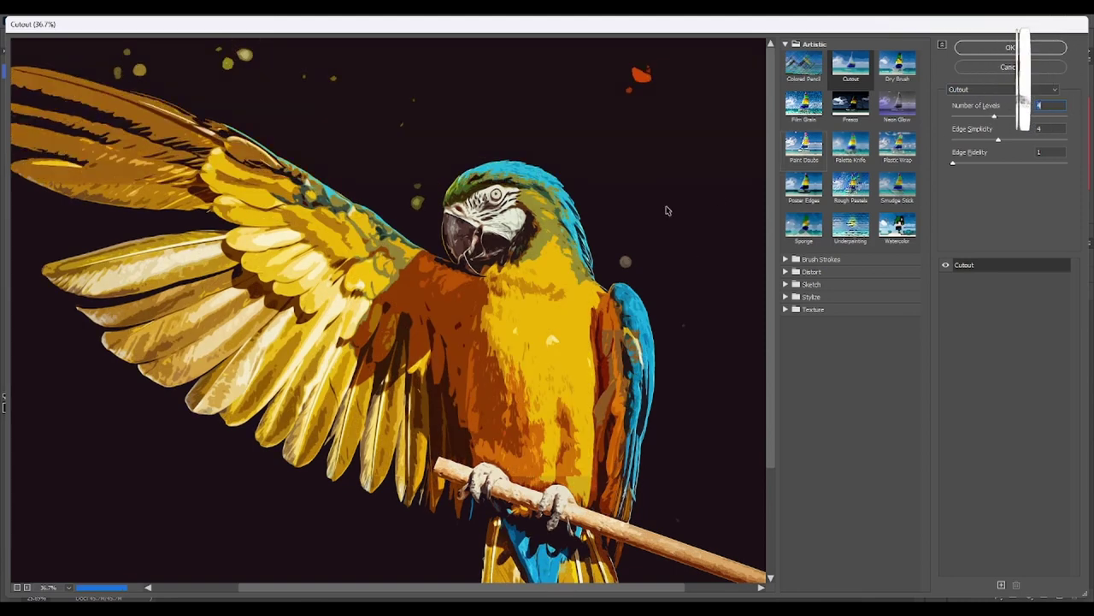
{"action": "left_click_drag", "start_coordinate": [971, 116], "coordinate": [961, 117]}
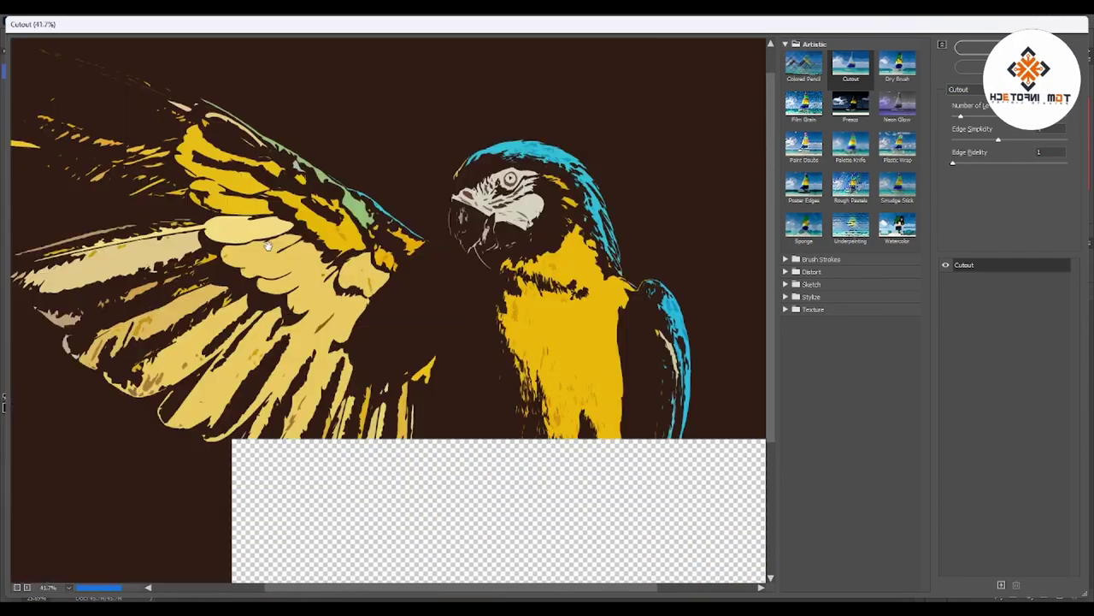
{"action": "scroll", "coordinate": [267, 246], "scroll_direction": "up", "scroll_amount": 1}
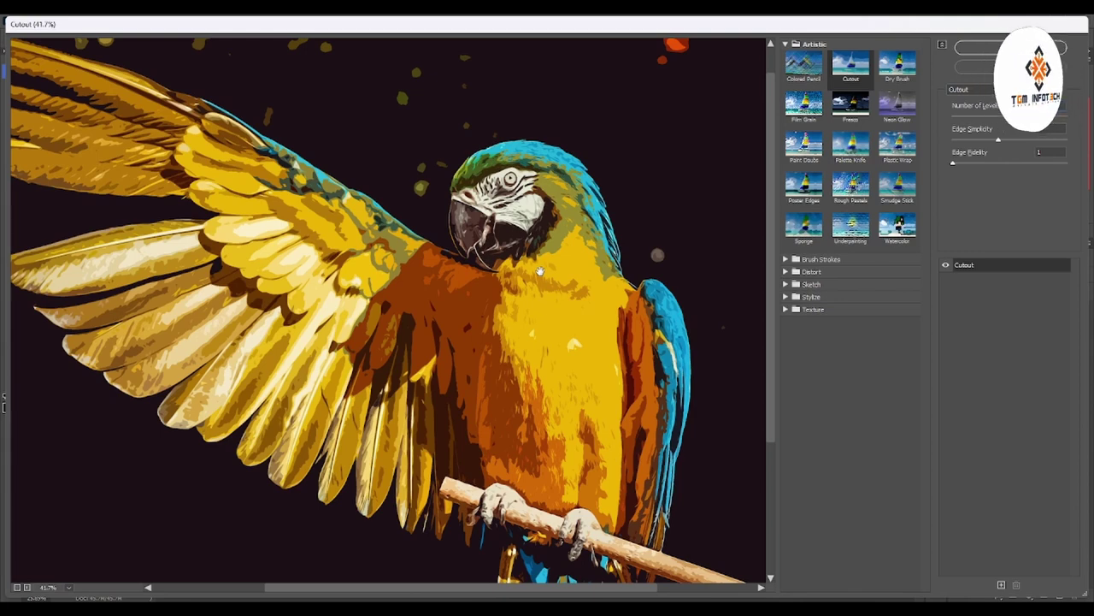
Step: Settle Cutout at Number of Levels 6 and raise Edge Simplicity to 6
{"action": "left_click", "coordinate": [961, 118]}
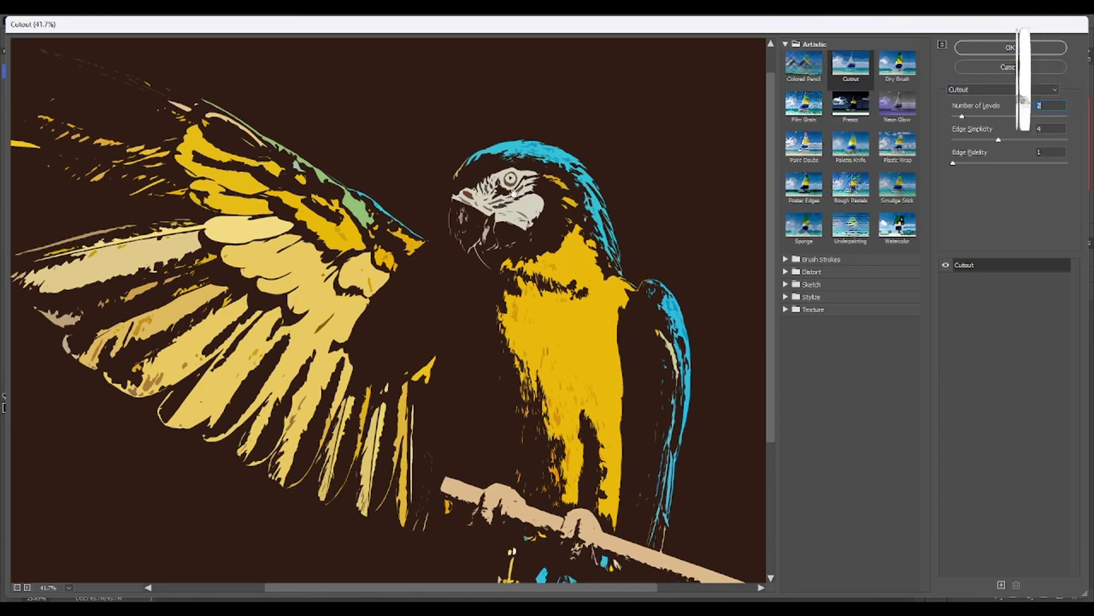
{"action": "left_click_drag", "start_coordinate": [962, 115], "coordinate": [1026, 115]}
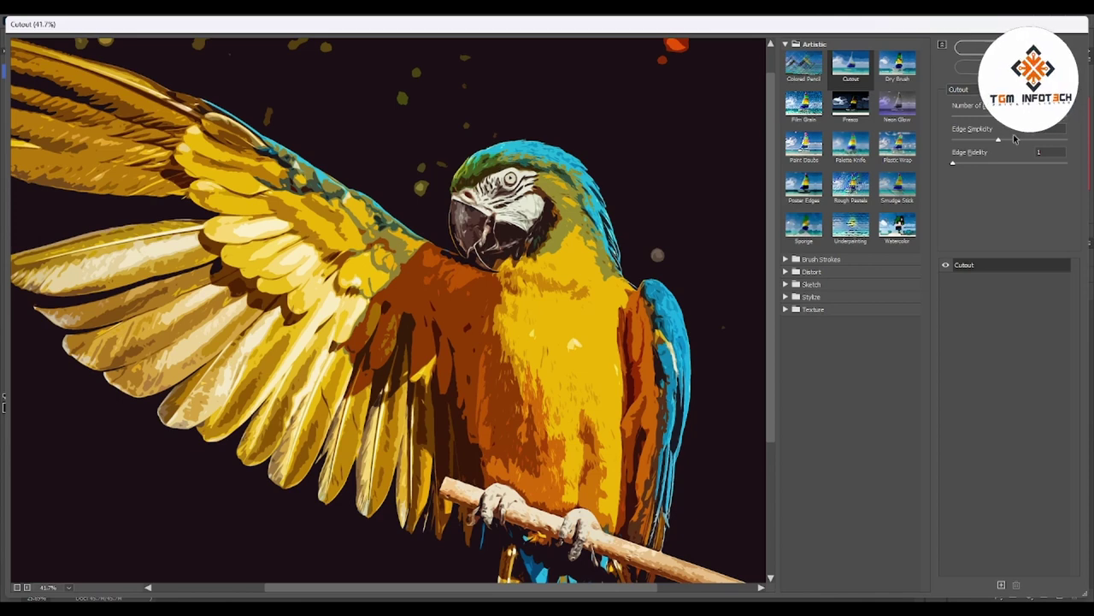
{"action": "left_click_drag", "start_coordinate": [998, 139], "coordinate": [1025, 142]}
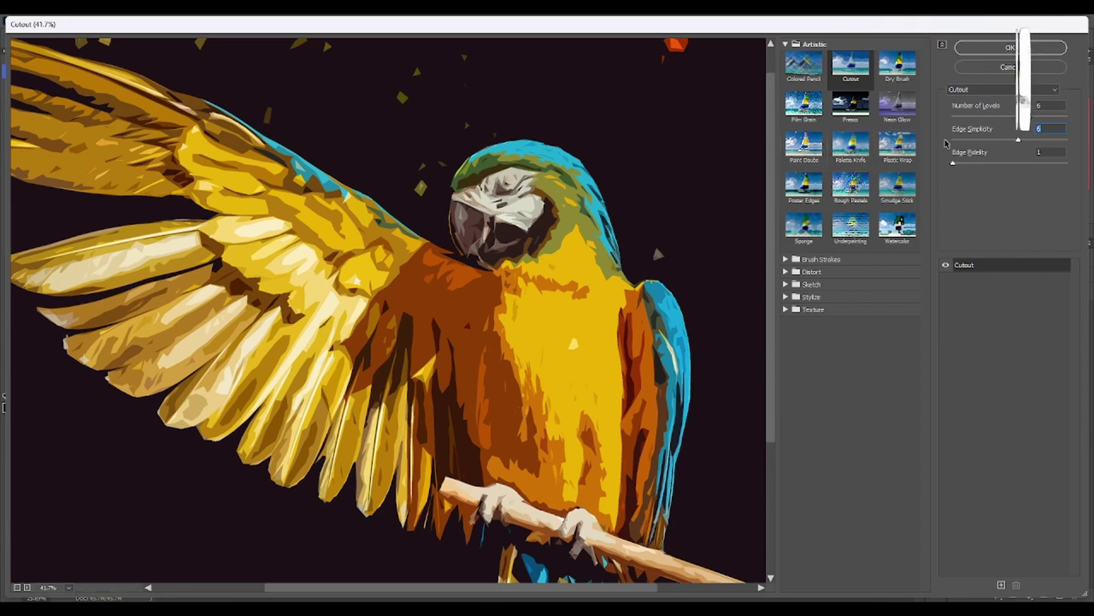
{"action": "left_click_drag", "start_coordinate": [1019, 140], "coordinate": [954, 143]}
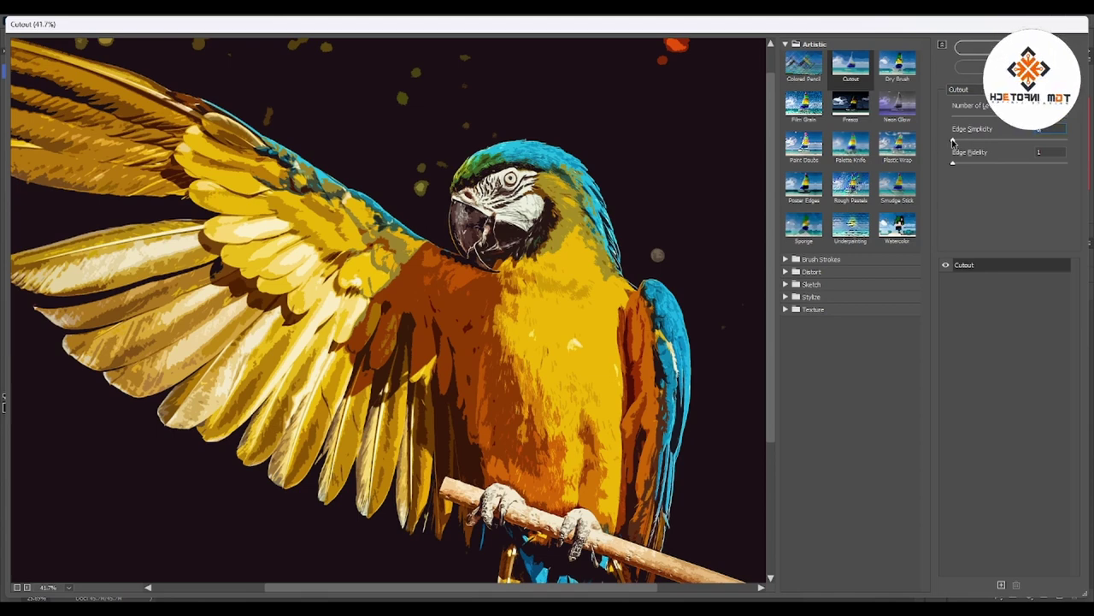
{"action": "mouse_move", "coordinate": [954, 142]}
{"action": "left_mouse_down"}
{"action": "mouse_move", "coordinate": [1030, 145]}
{"action": "mouse_move", "coordinate": [1018, 142]}
{"action": "left_mouse_up"}
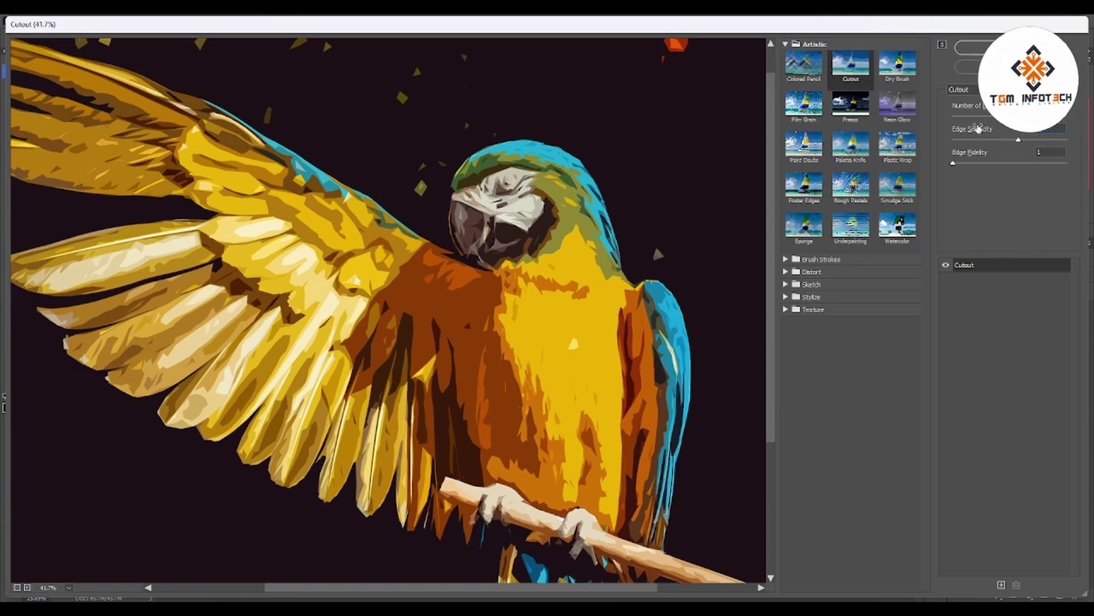
{"action": "left_click_drag", "start_coordinate": [979, 127], "coordinate": [989, 120]}
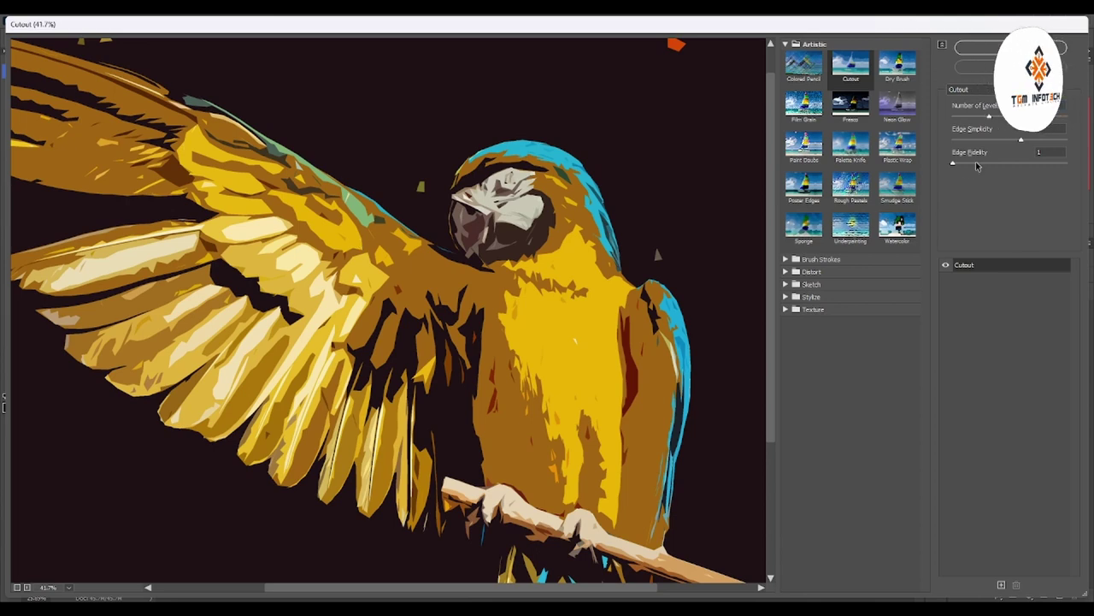
{"action": "left_click_drag", "start_coordinate": [990, 117], "coordinate": [1009, 118]}
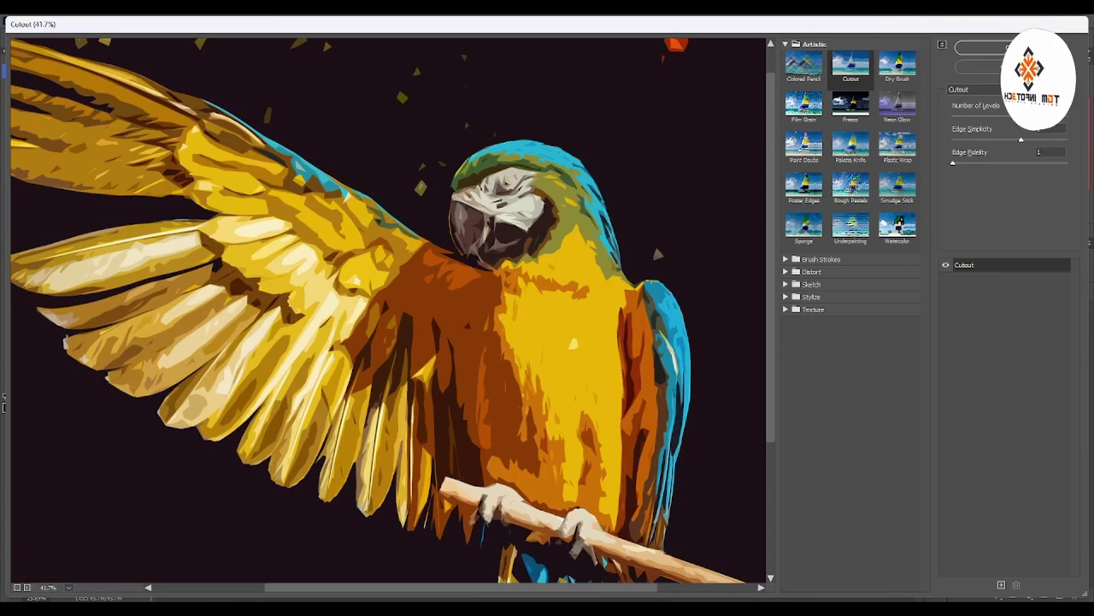
{"action": "left_click_drag", "start_coordinate": [1021, 139], "coordinate": [1007, 139]}
{"action": "left_click", "coordinate": [1017, 139]}
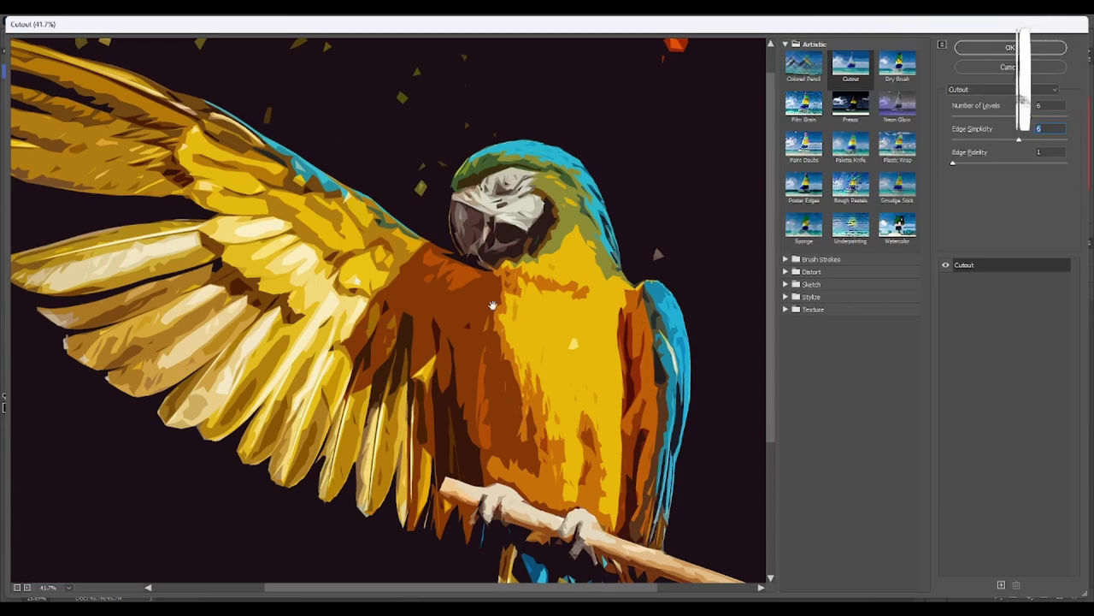
Step: Zoom the Filter Gallery preview out to check the whole Cutout parrot
{"action": "scroll", "coordinate": [524, 200], "scroll_direction": "down", "scroll_amount": 1}
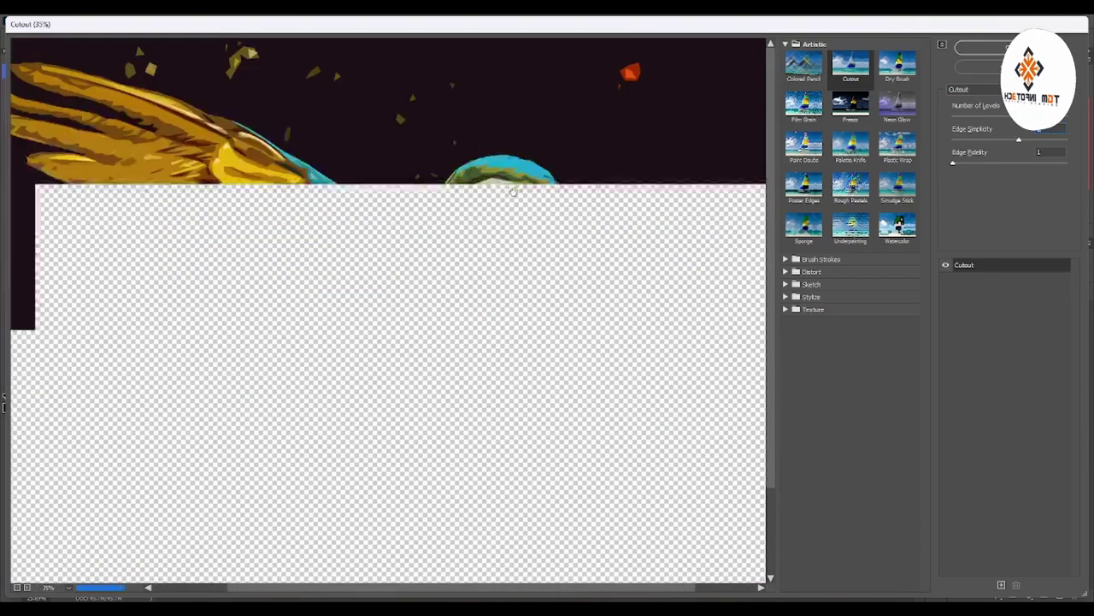
{"action": "scroll", "coordinate": [511, 200], "scroll_direction": "down", "scroll_amount": 1}
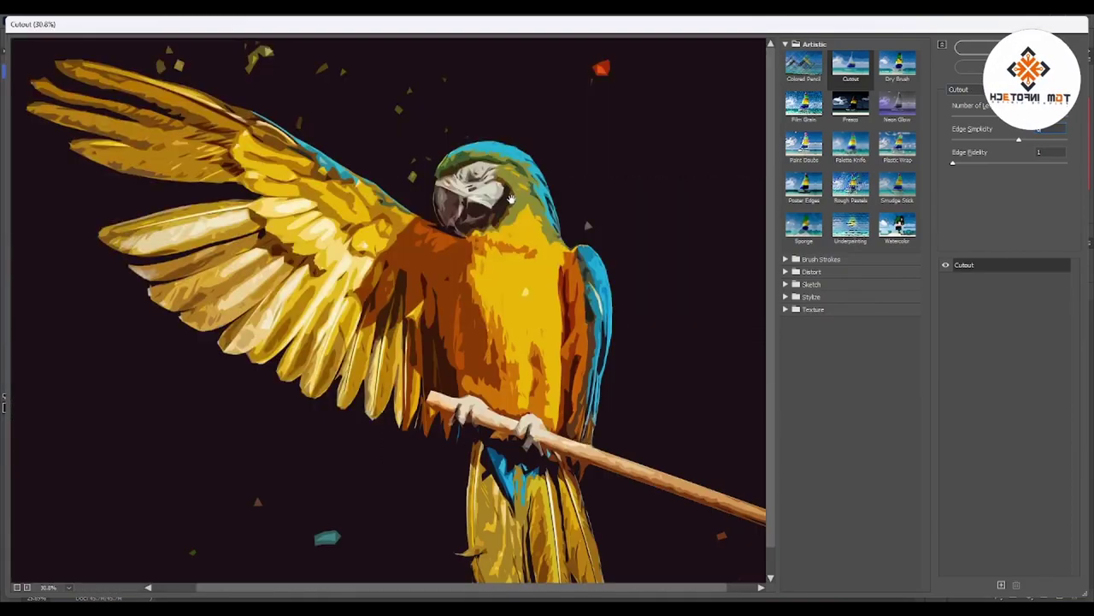
{"action": "scroll", "coordinate": [510, 200], "scroll_direction": "down", "scroll_amount": 1}
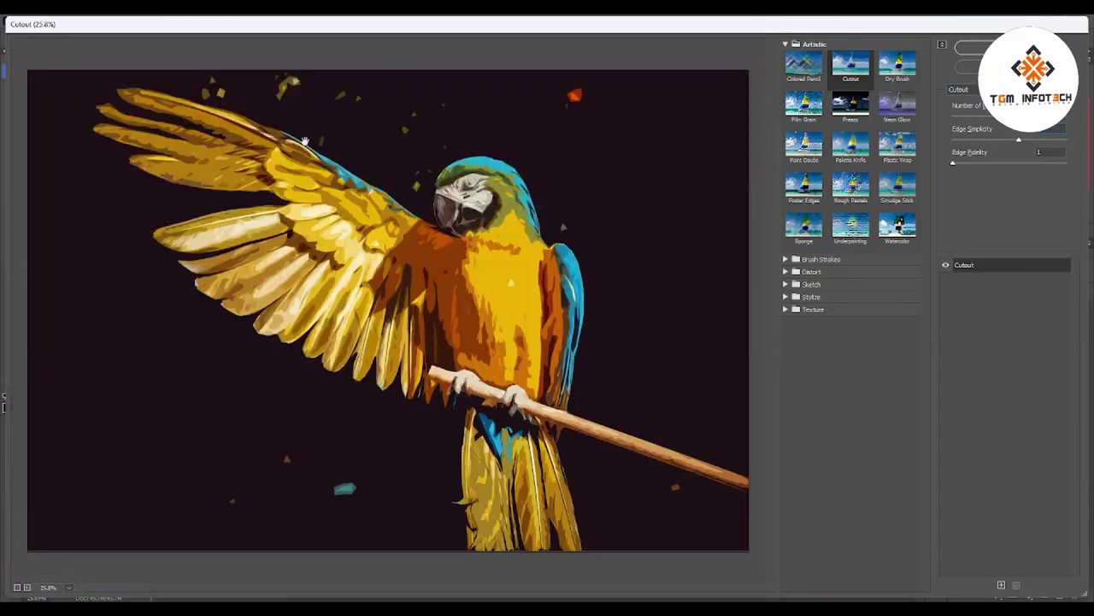
{"action": "scroll", "coordinate": [121, 205], "scroll_direction": "down", "scroll_amount": 1}
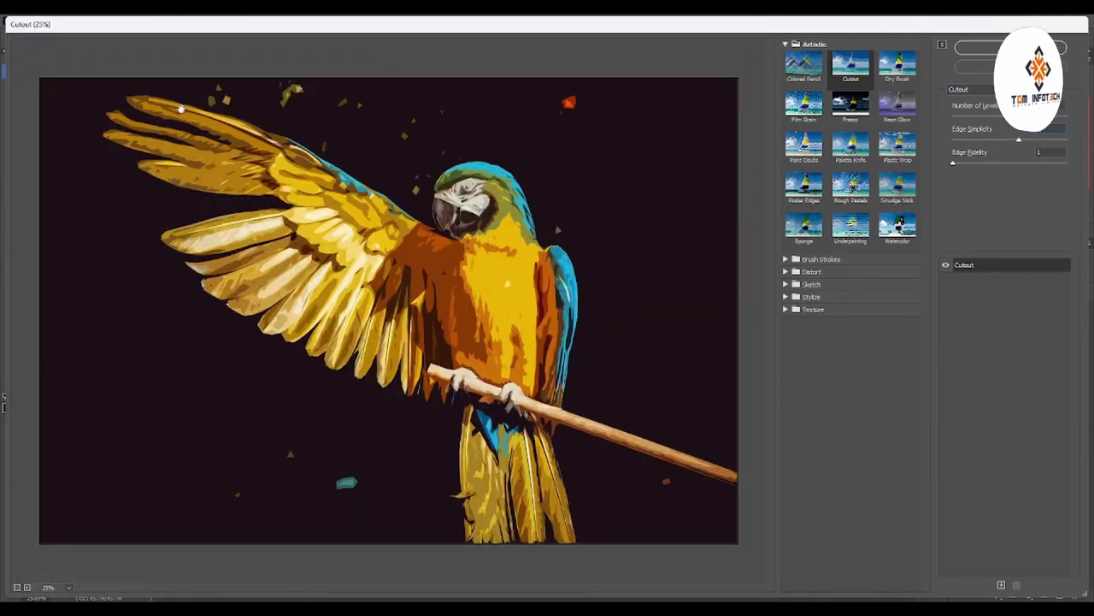
{"action": "scroll", "coordinate": [175, 107], "scroll_direction": "up", "scroll_amount": 1}
{"action": "scroll", "coordinate": [633, 134], "scroll_direction": "down", "scroll_amount": 1}
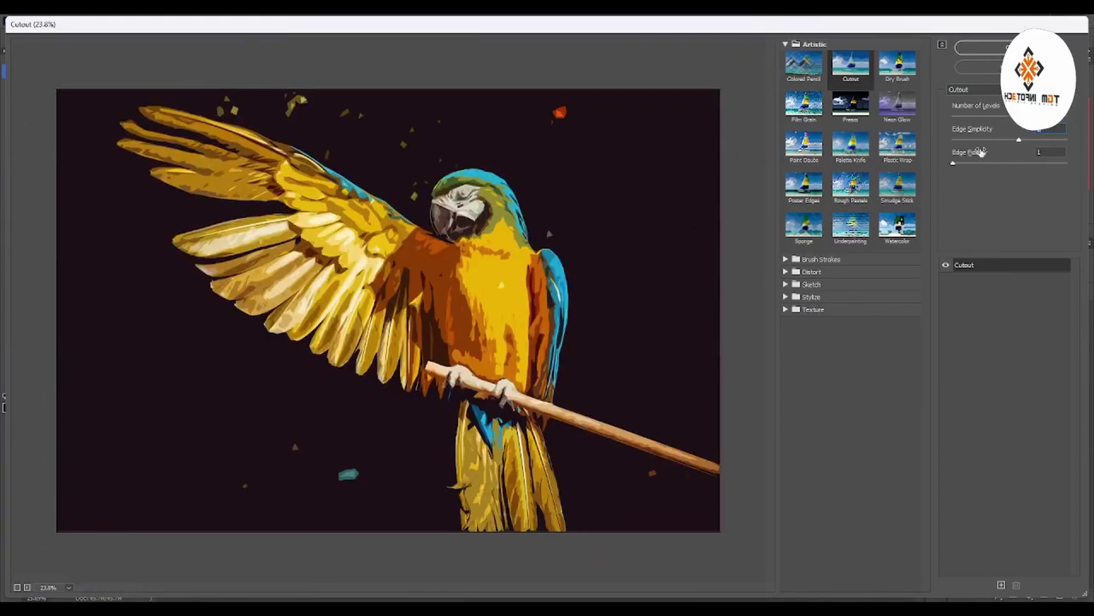
{"action": "left_click", "coordinate": [995, 49]}
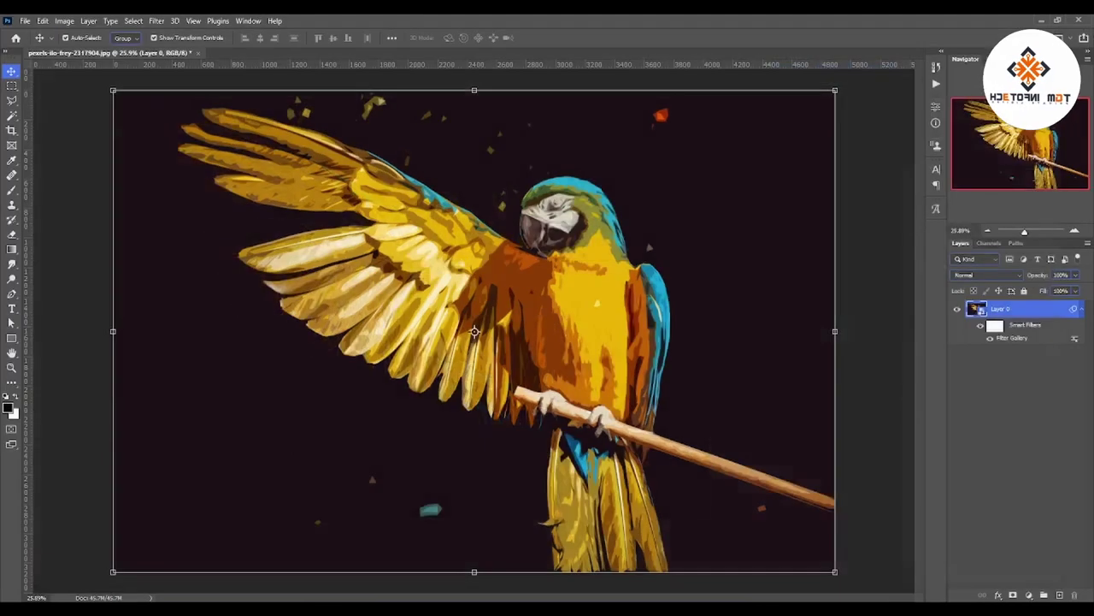